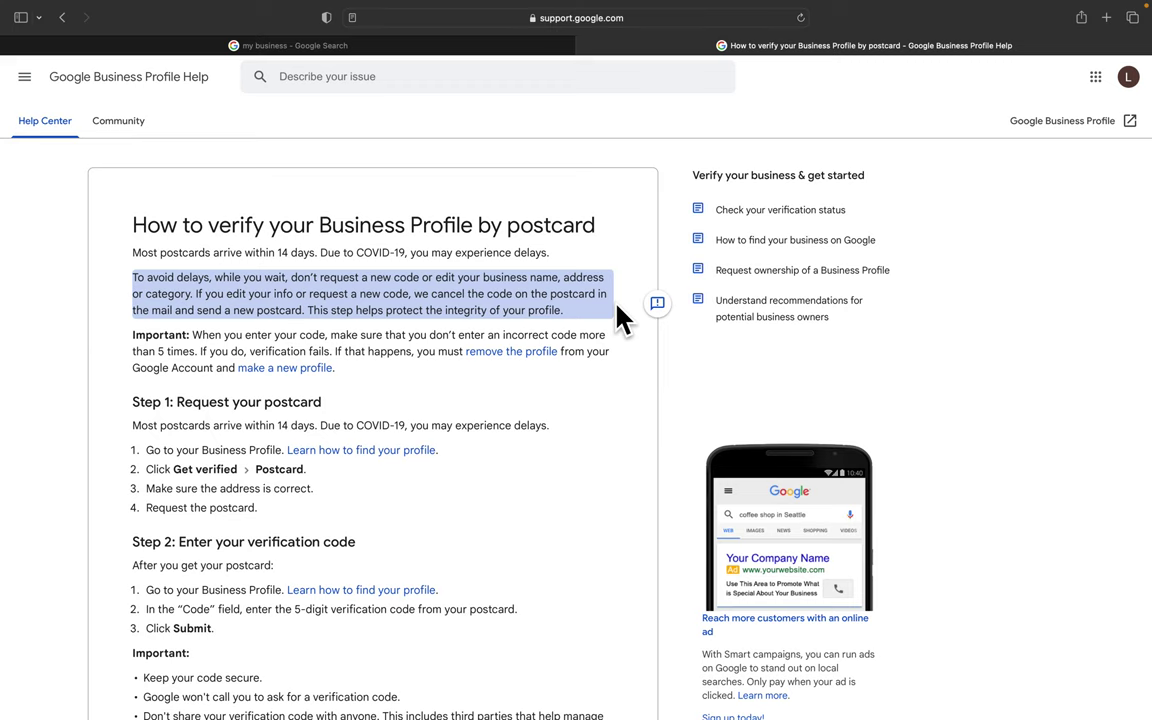
Step: Go from the 'my business' search results to the google.com homepage
click(617, 310)
click(471, 50)
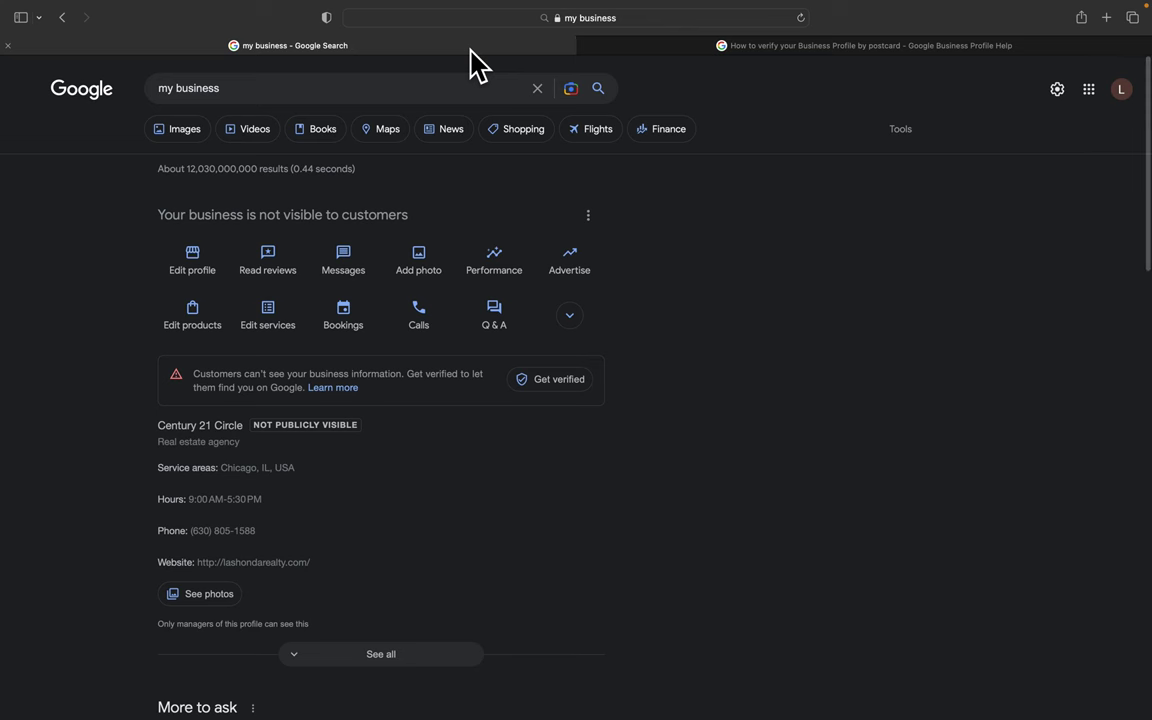
click(532, 19)
text(google.com)
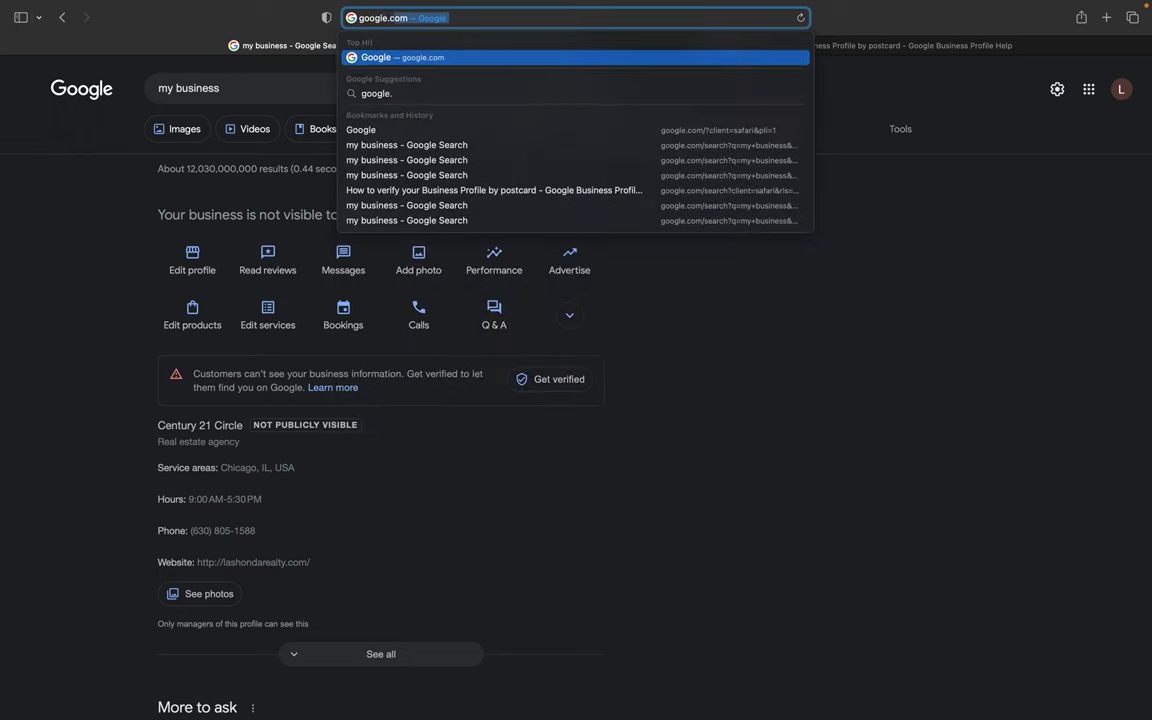
key(Return)
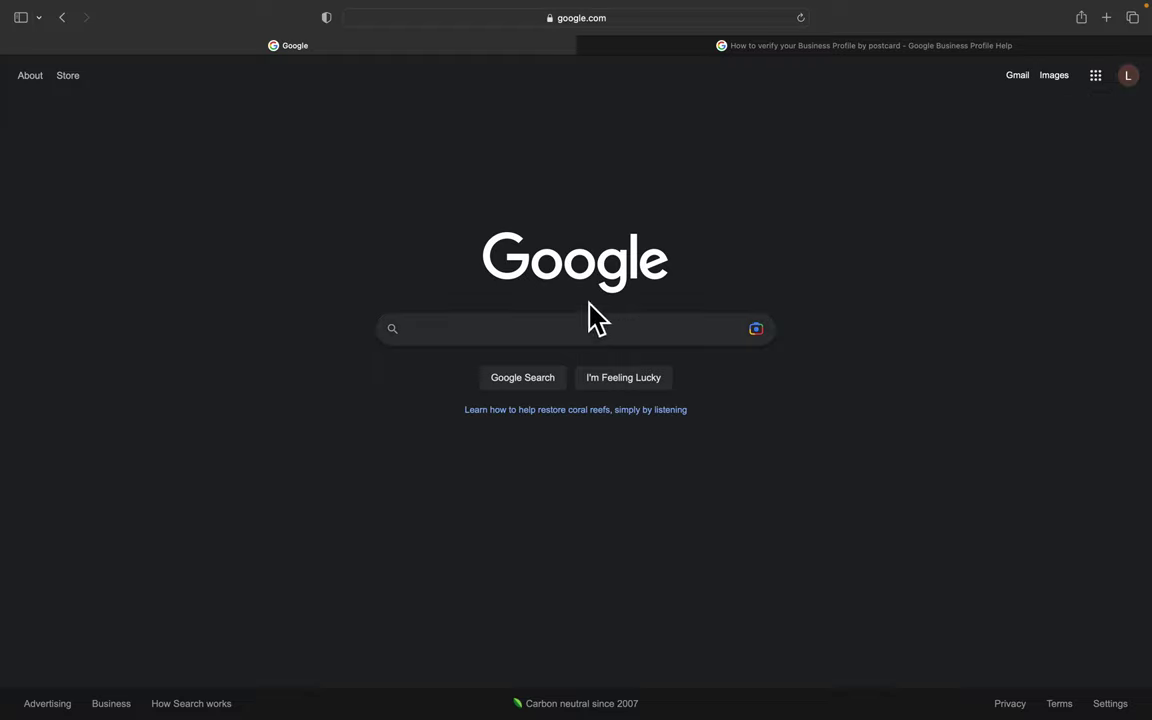
Step: Open Business Profile Manager from the Google apps grid and show the profile's options menu
click(1099, 78)
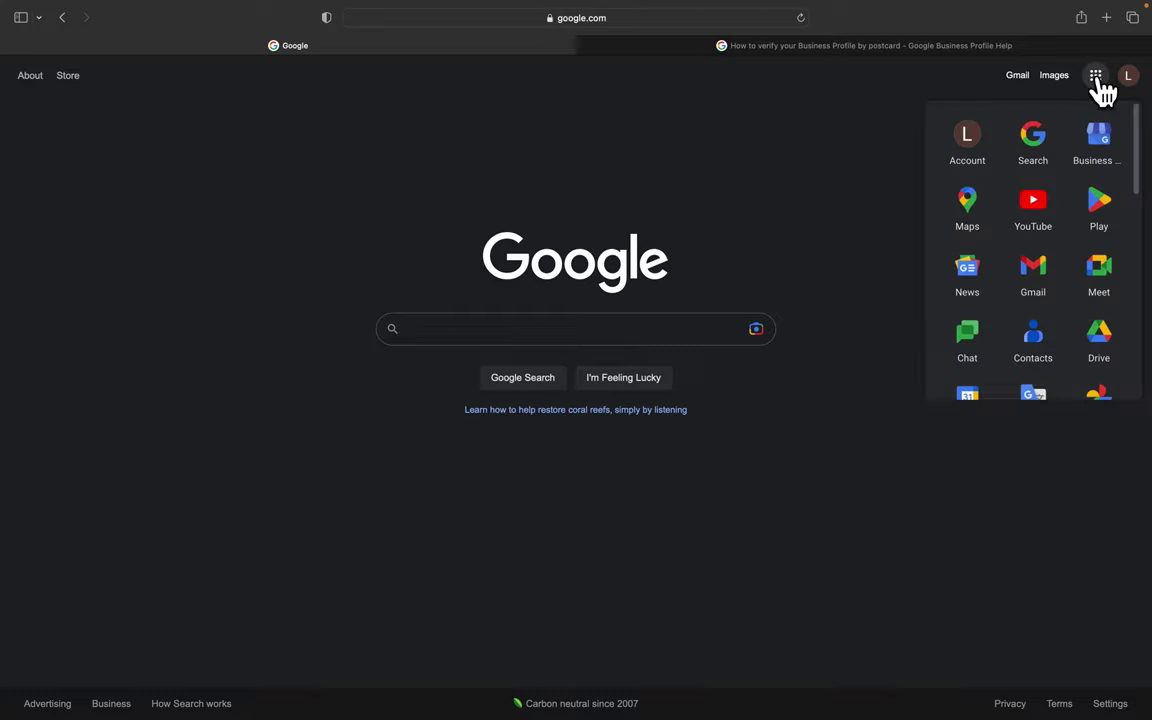
click(1103, 160)
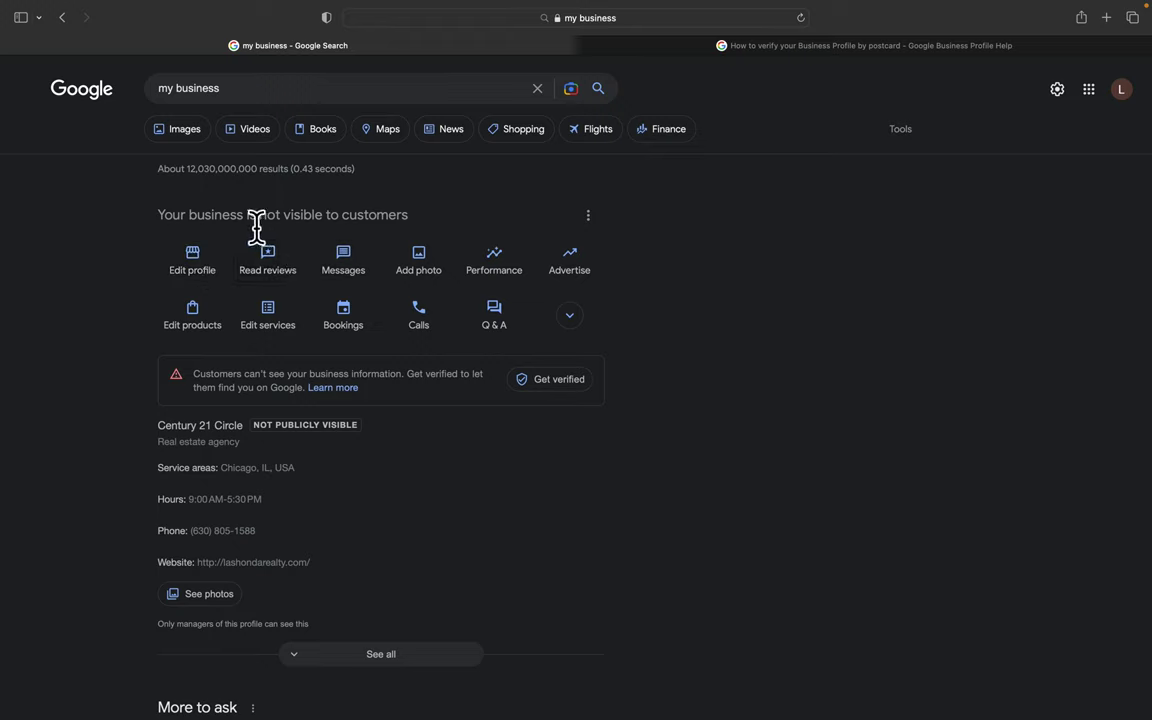
click(589, 220)
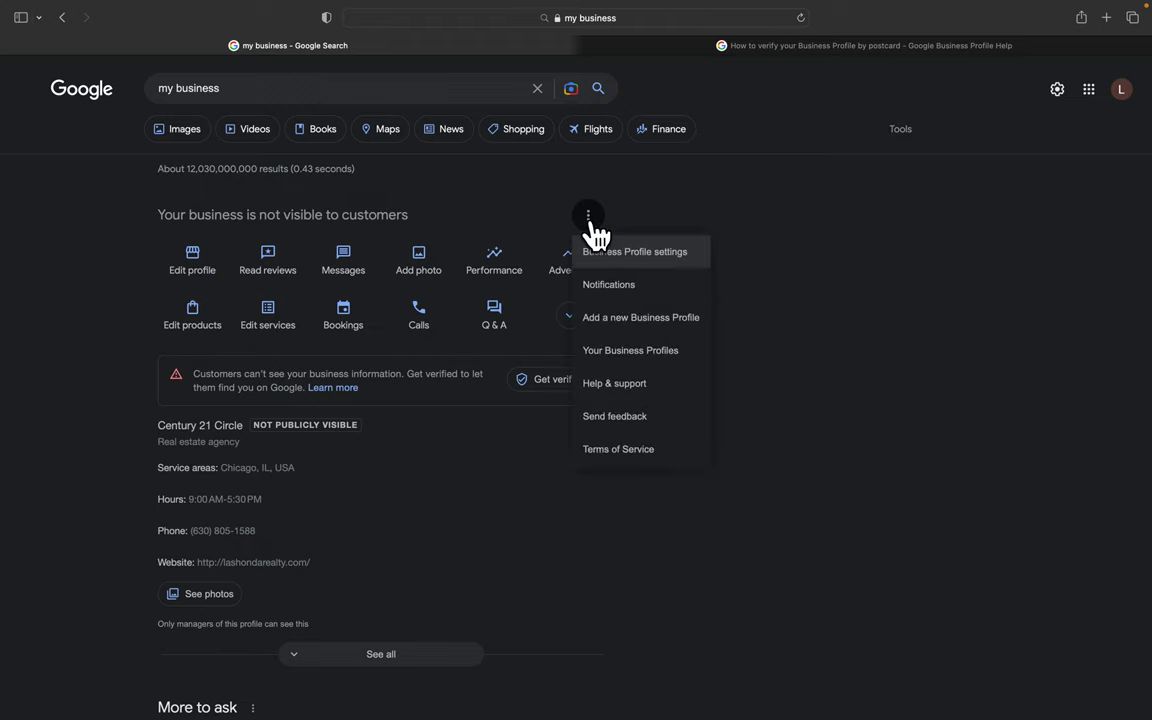
Step: Open Contact us from Help & support and select Century 21 Circle as the business
click(618, 396)
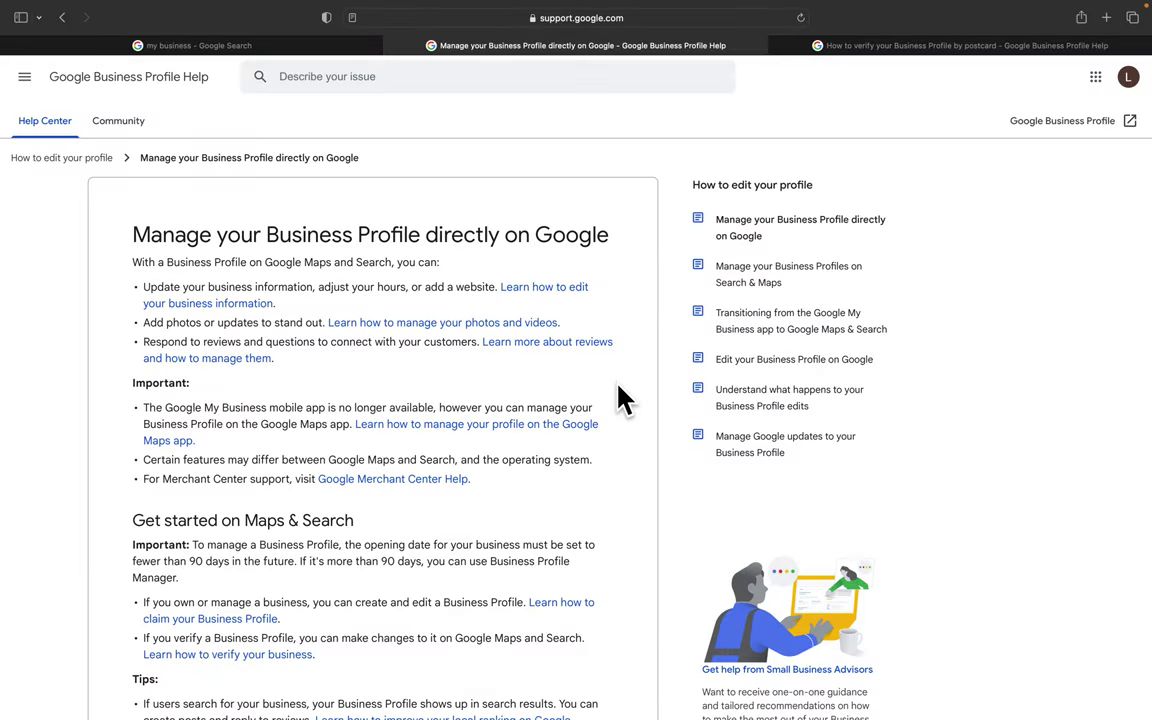
scroll(620, 398, down, 15)
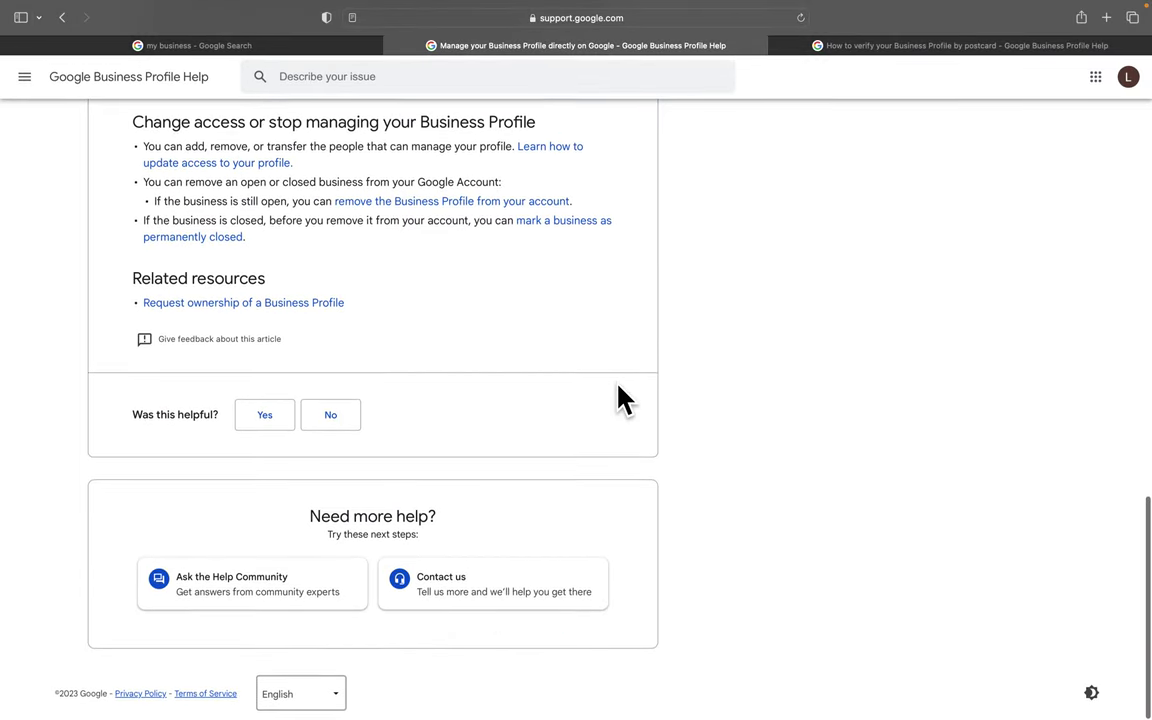
click(470, 580)
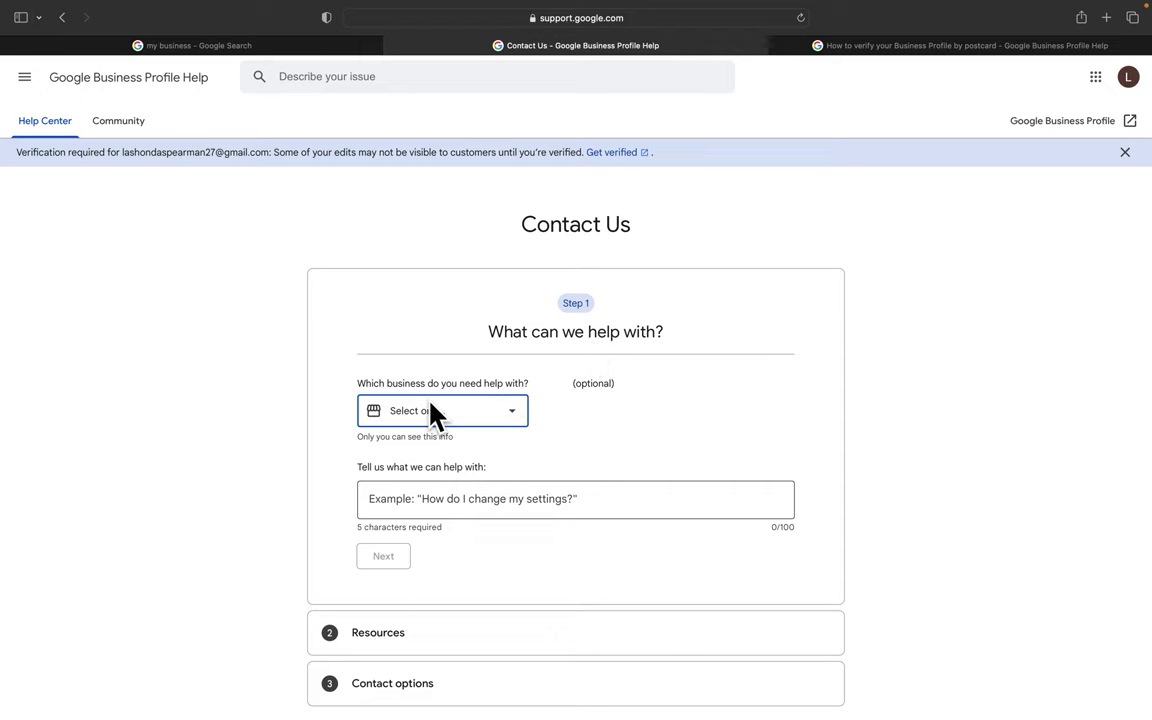
click(509, 411)
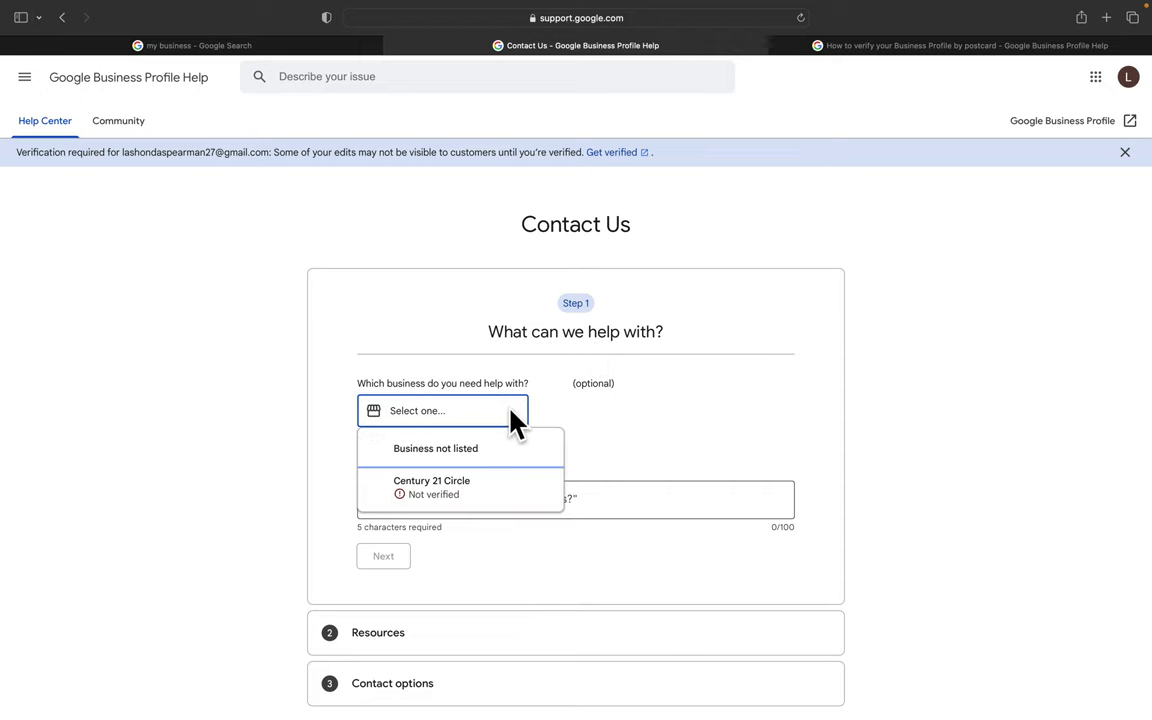
click(455, 505)
Step: Describe the problem as 'Postcard didn't arrive', choose Other, and continue to the resources step
click(457, 502)
text(Postcard didn't arrive)
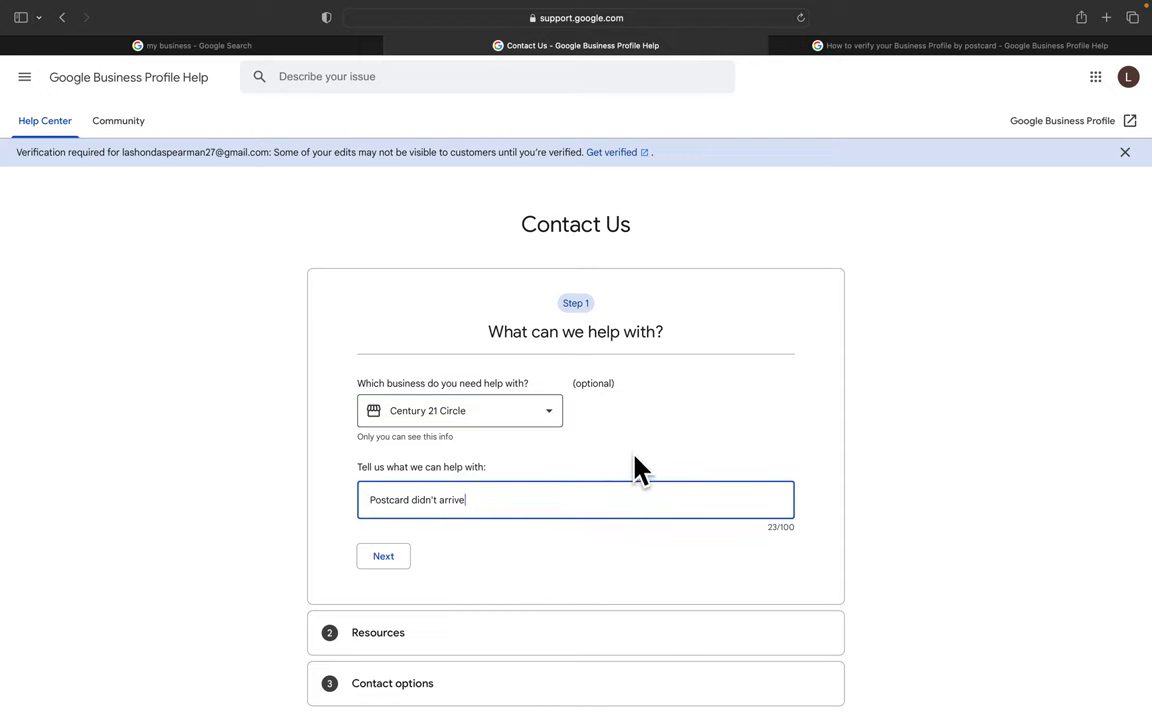
click(395, 556)
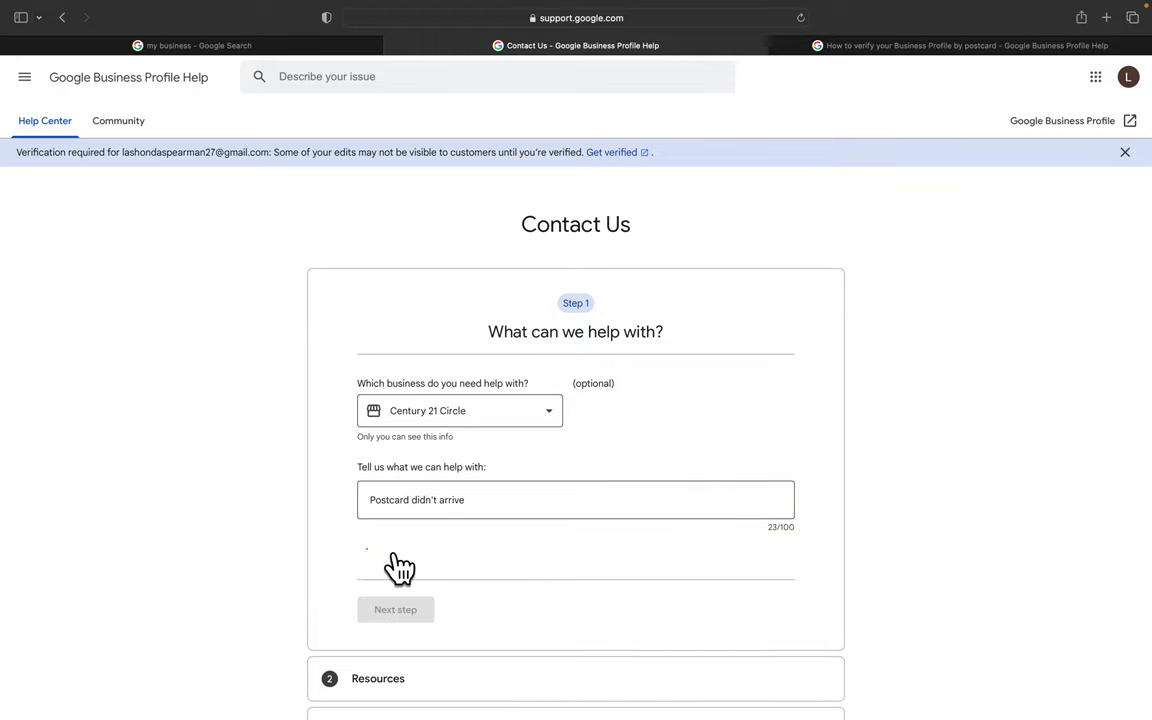
scroll(790, 385, down, 3)
click(629, 432)
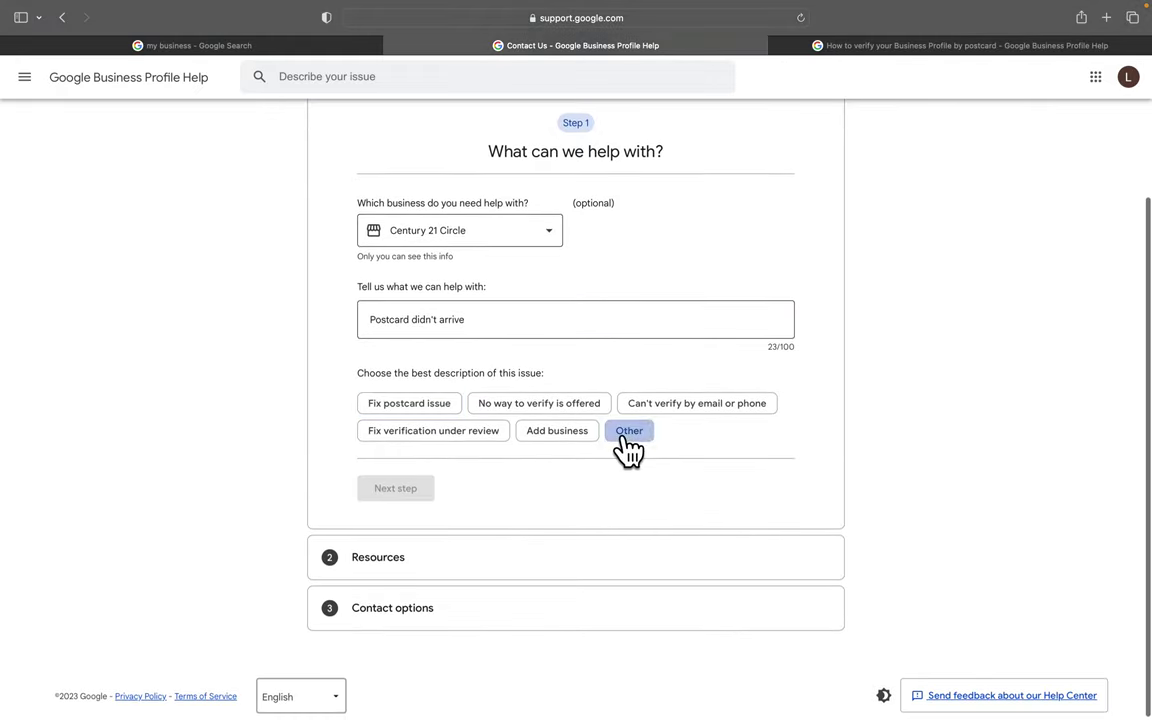
click(392, 488)
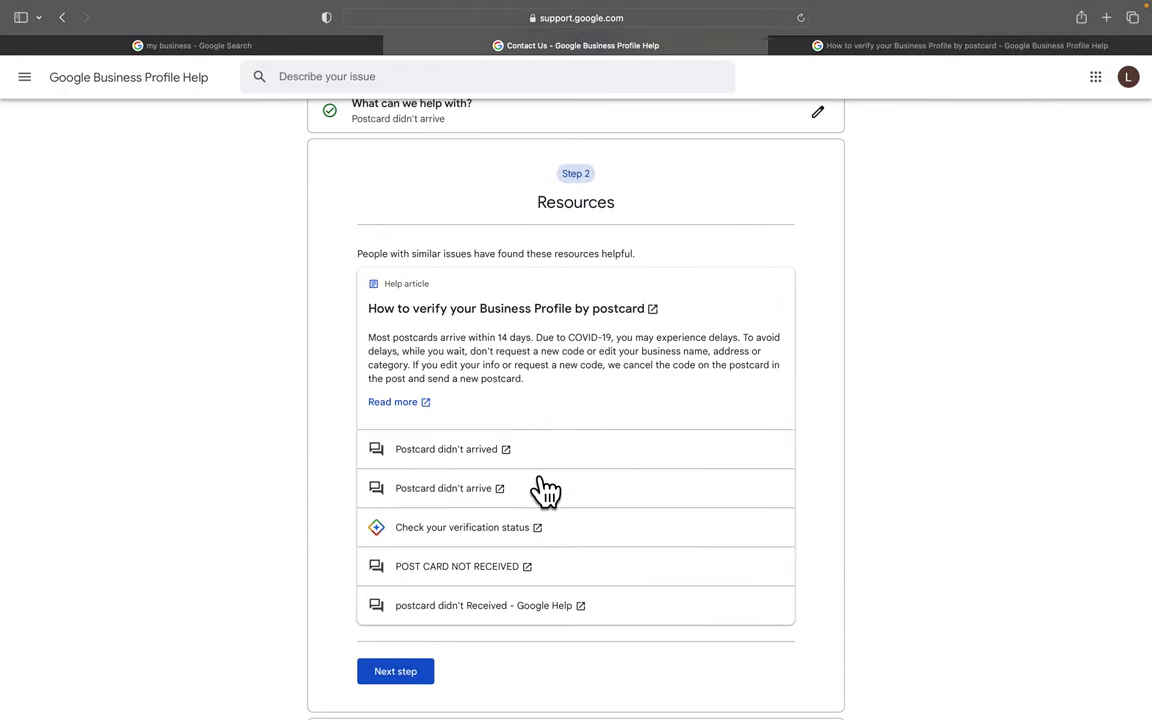
scroll(666, 494, down, 3)
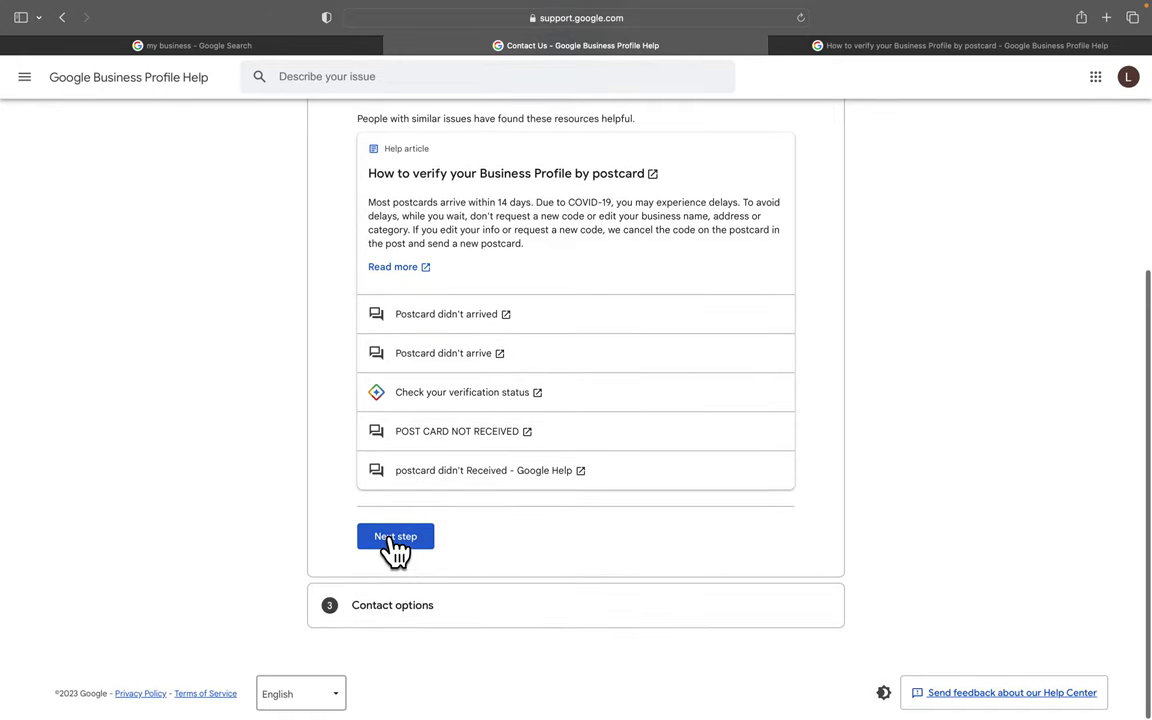
Step: Pick Email as the contact method and select 'My business profile is not verified' as the issue
click(393, 538)
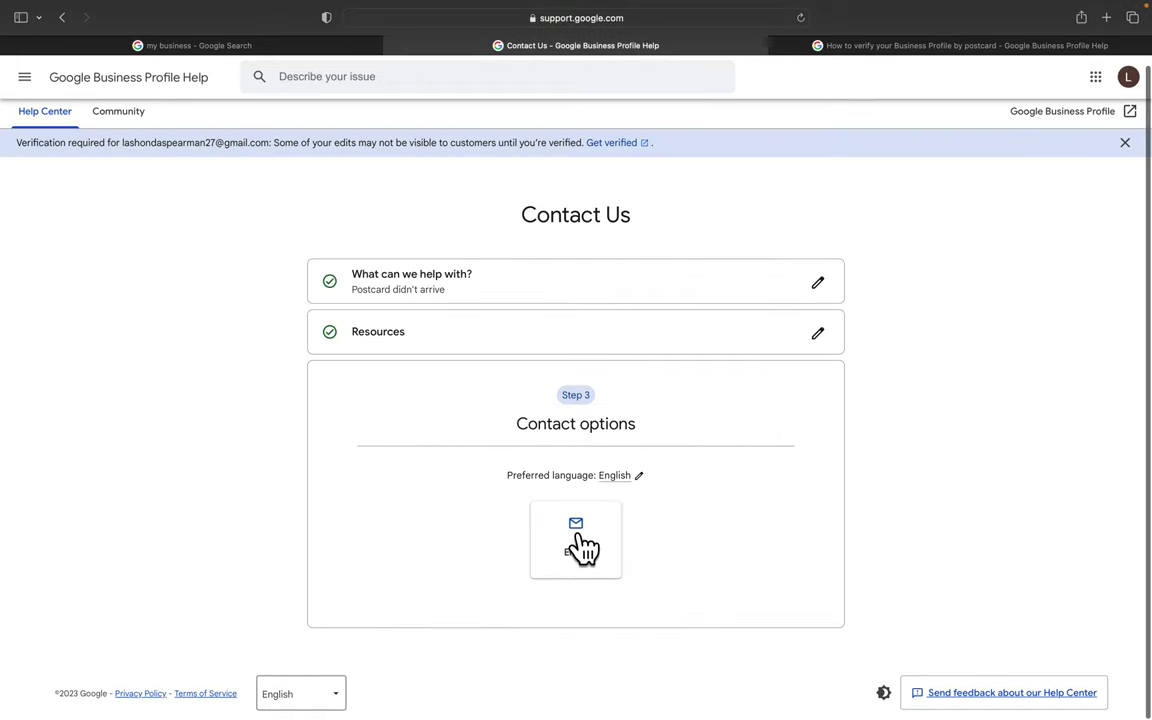
click(579, 540)
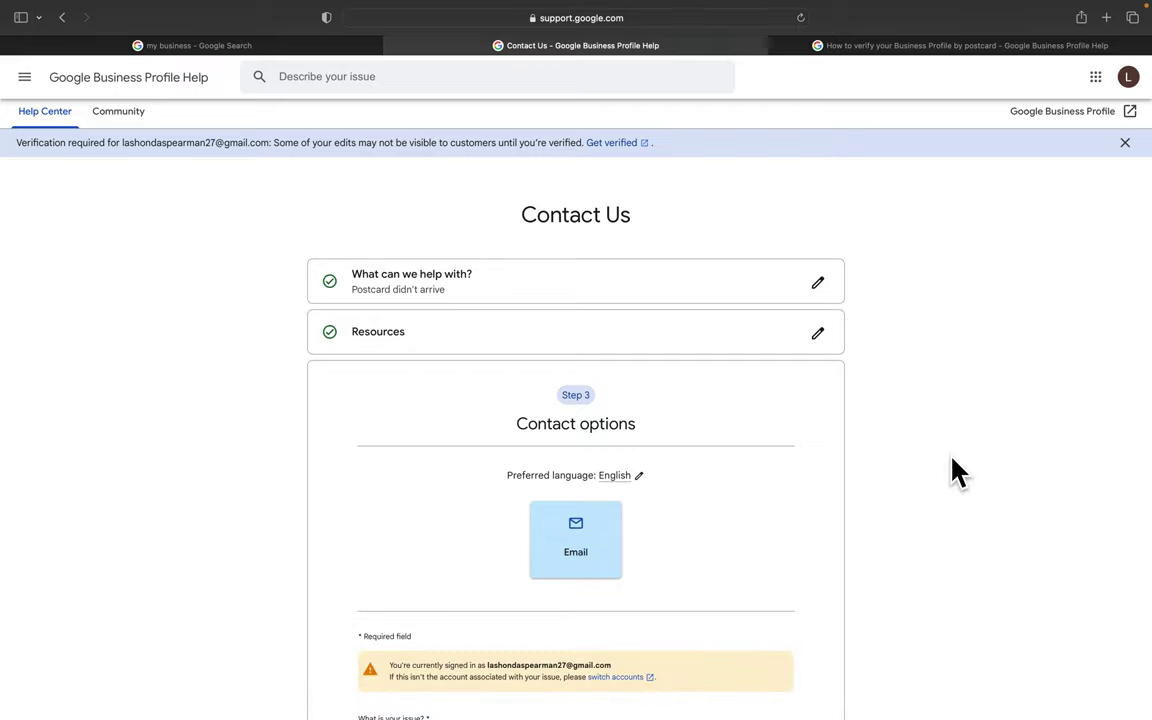
scroll(953, 463, down, 5)
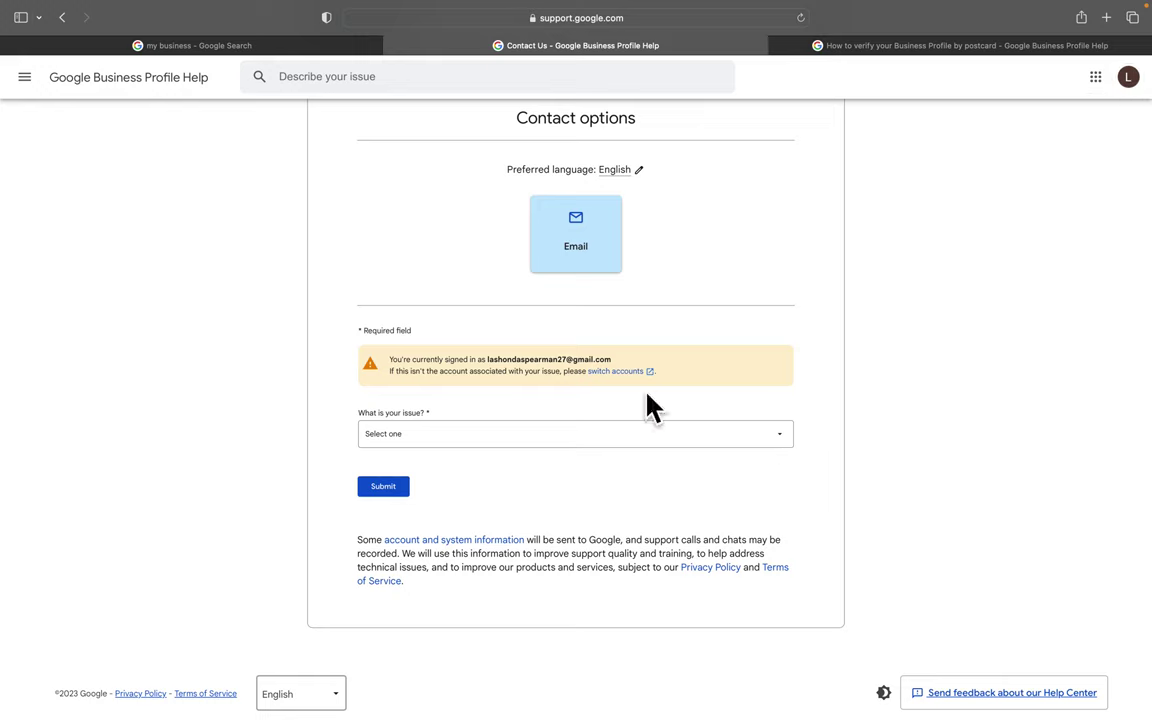
click(438, 436)
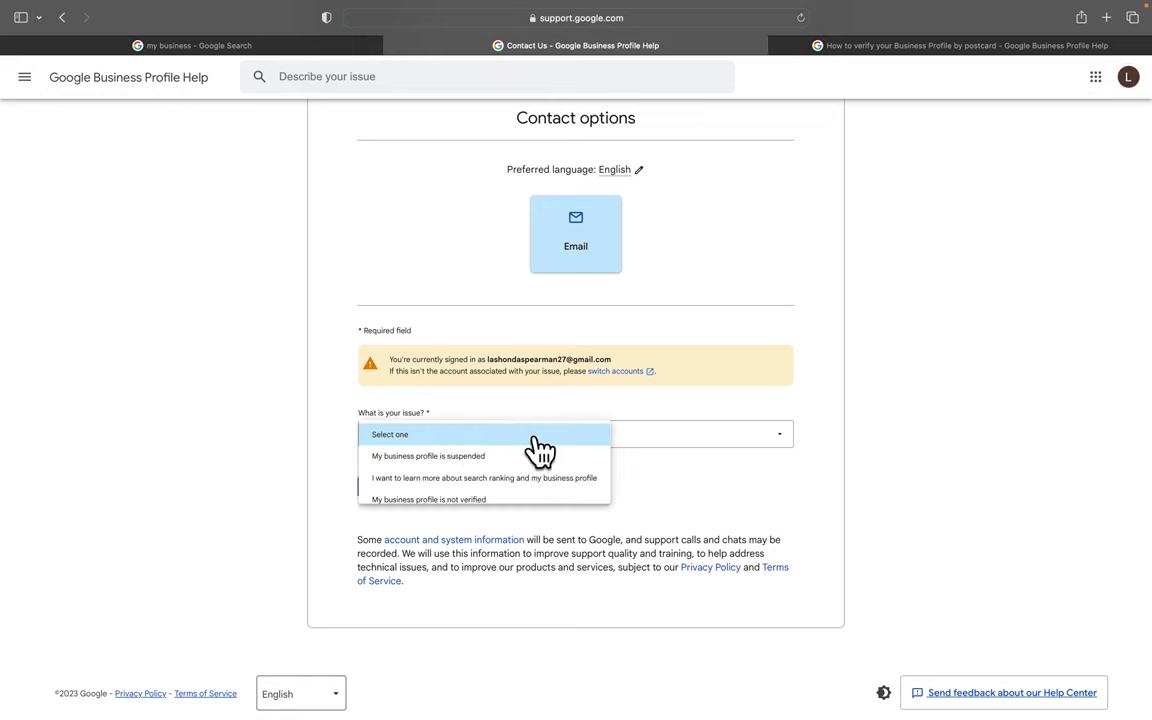
scroll(540, 452, down, 2)
scroll(540, 452, down, 3)
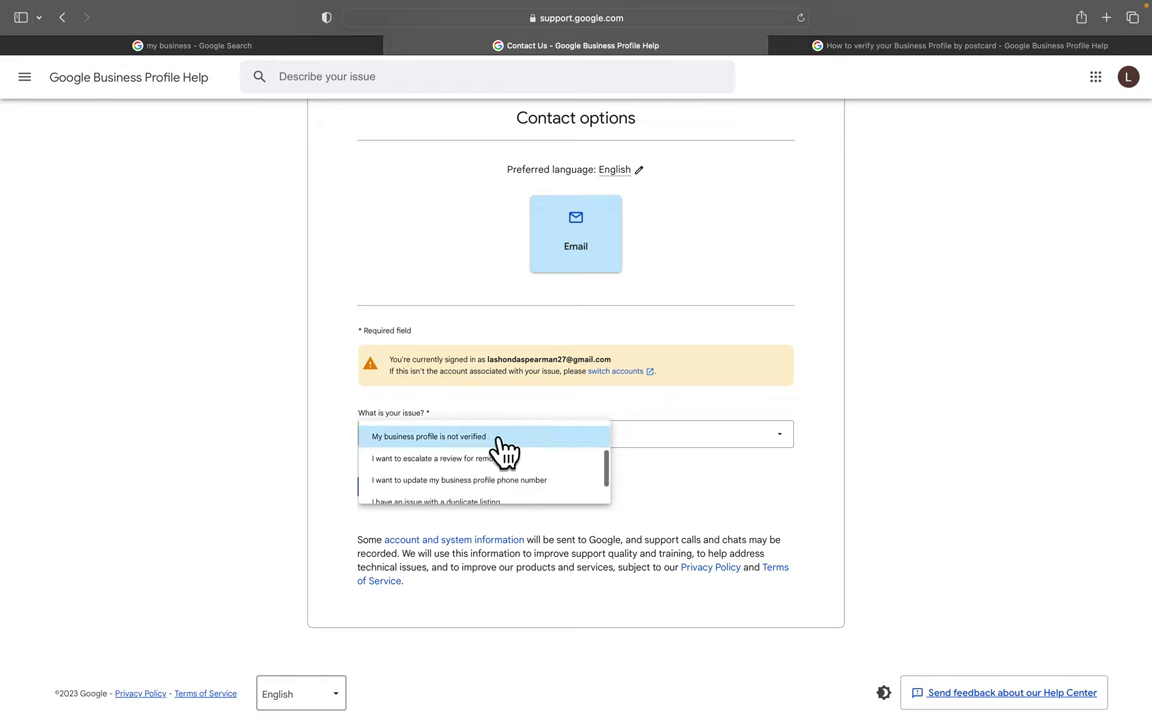
scroll(552, 467, down, 1)
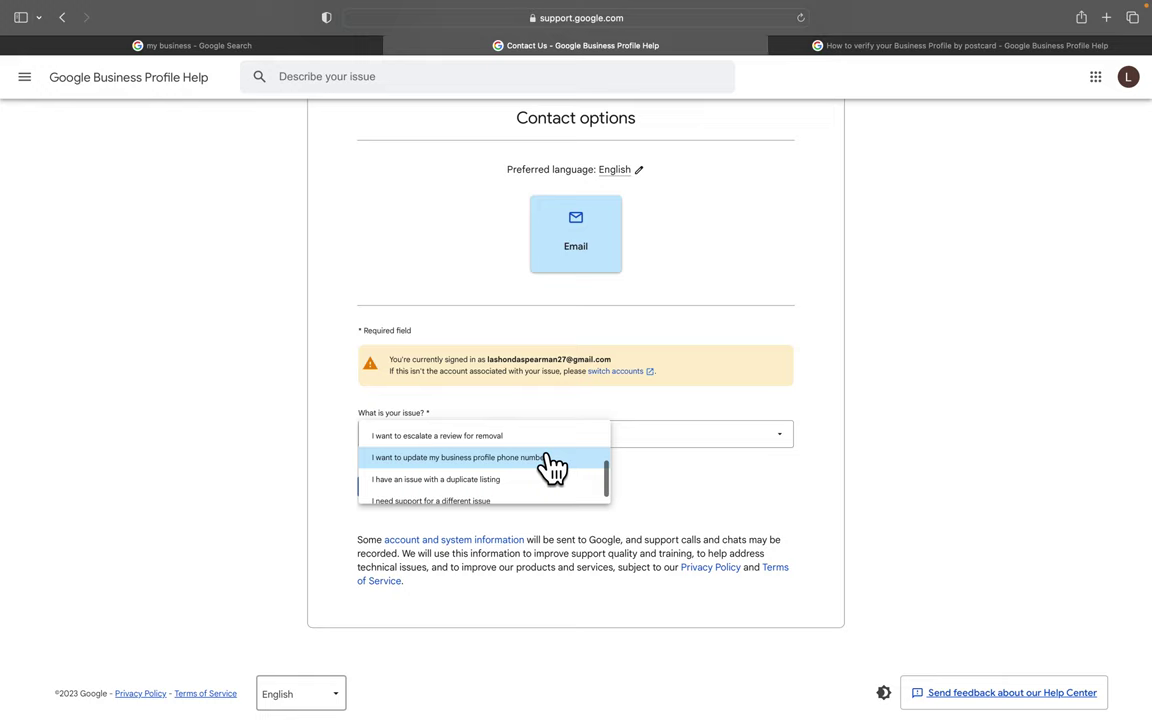
scroll(552, 467, down, 1)
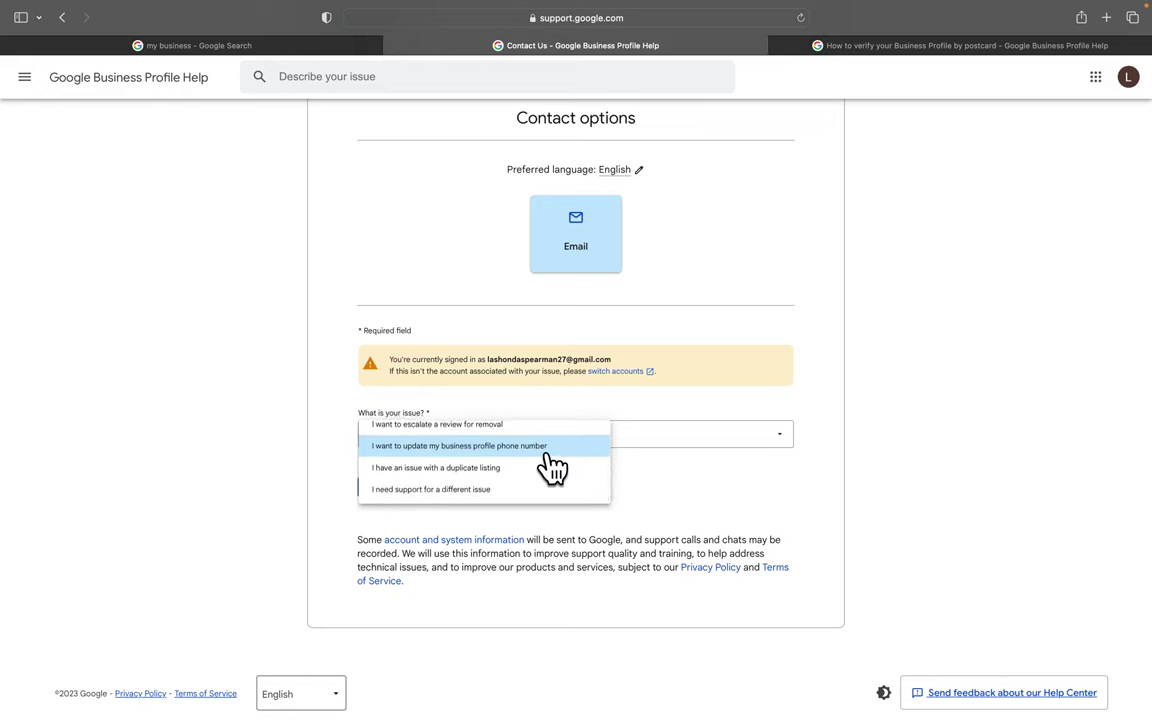
scroll(553, 465, up, 2)
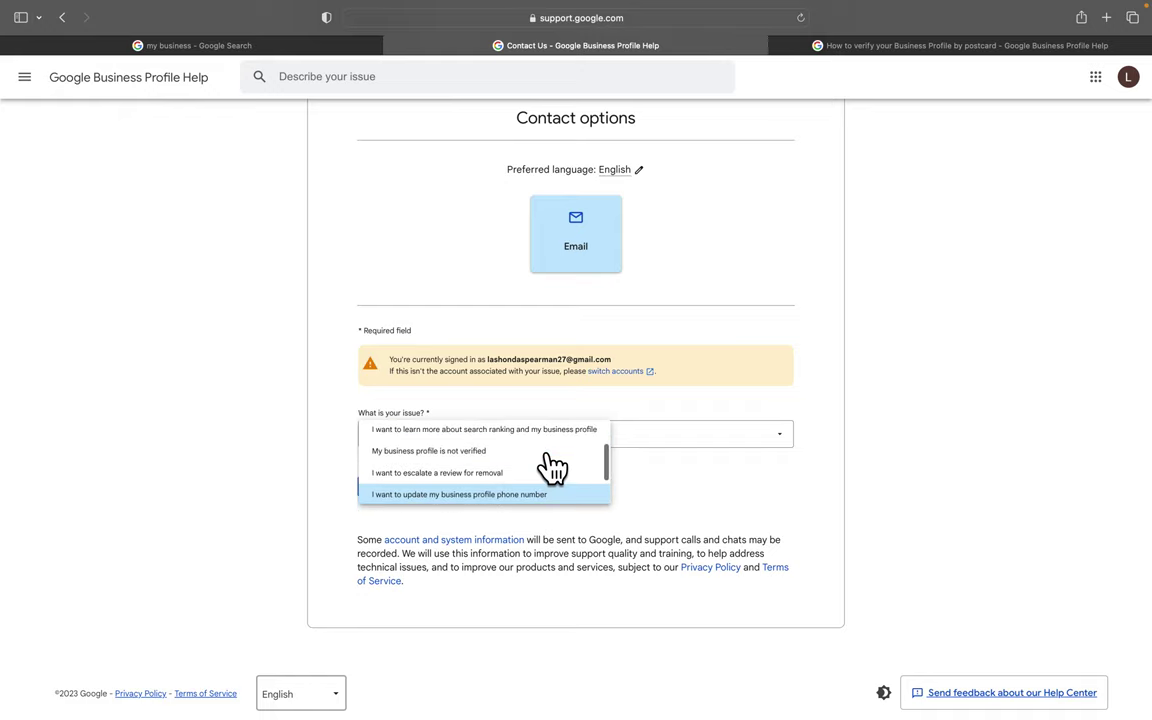
click(476, 452)
scroll(887, 373, down, 3)
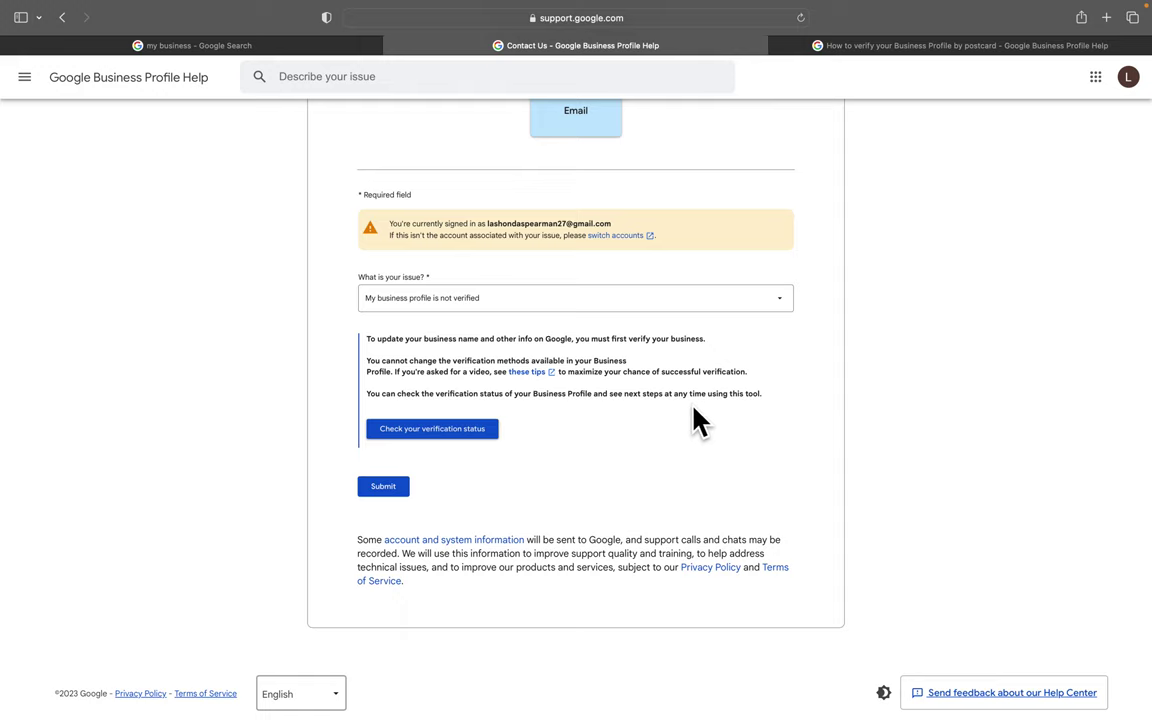
Step: Submit the support request to get the 'Your email has been sent' confirmation with a case ID
click(382, 488)
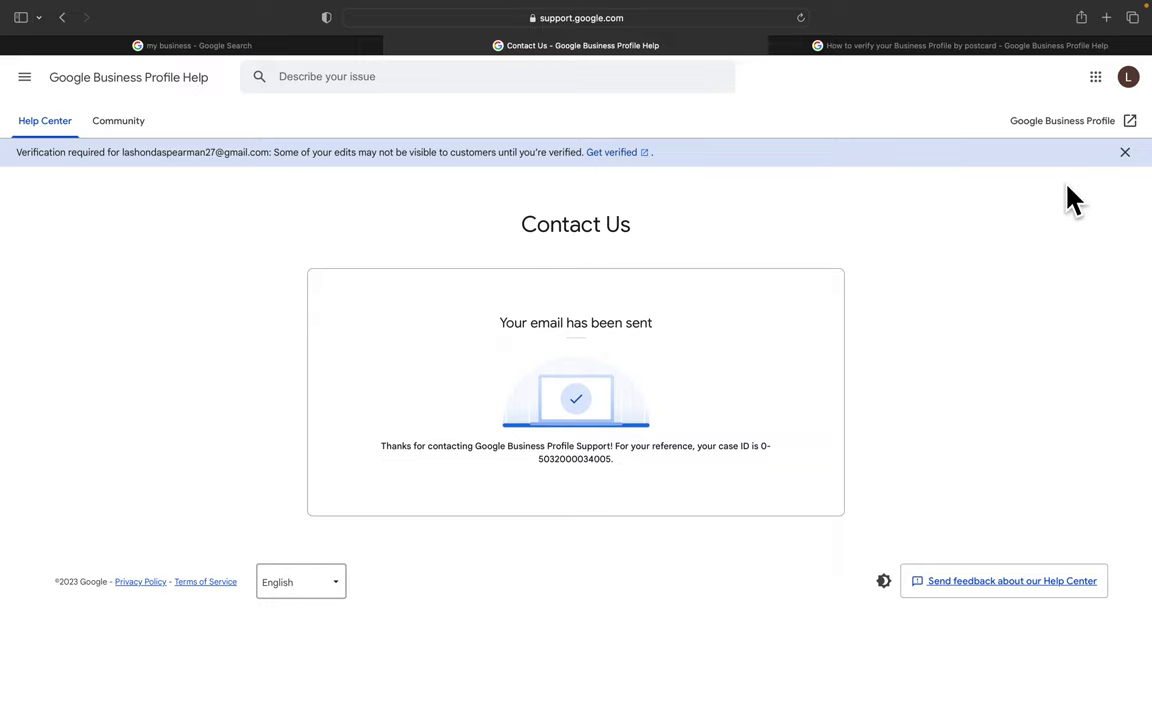
Step: Open Gmail in the third tab in place of the postcard verification article
click(1003, 45)
click(684, 24)
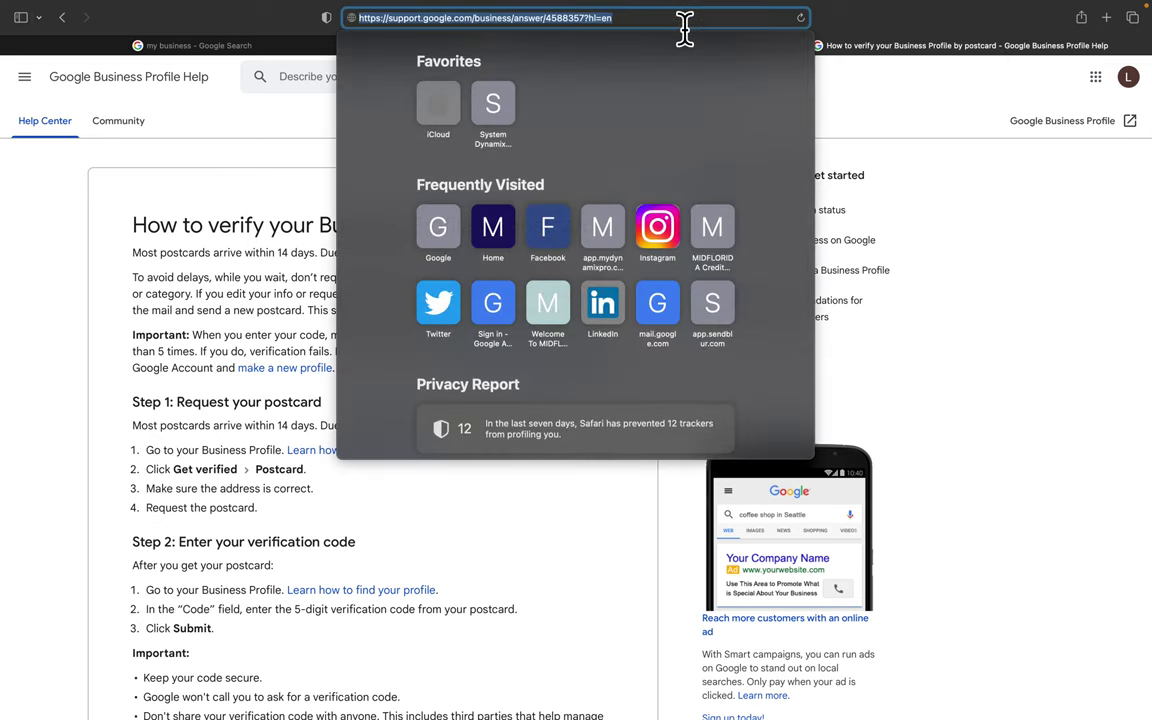
text(gmail.com)
key(Return)
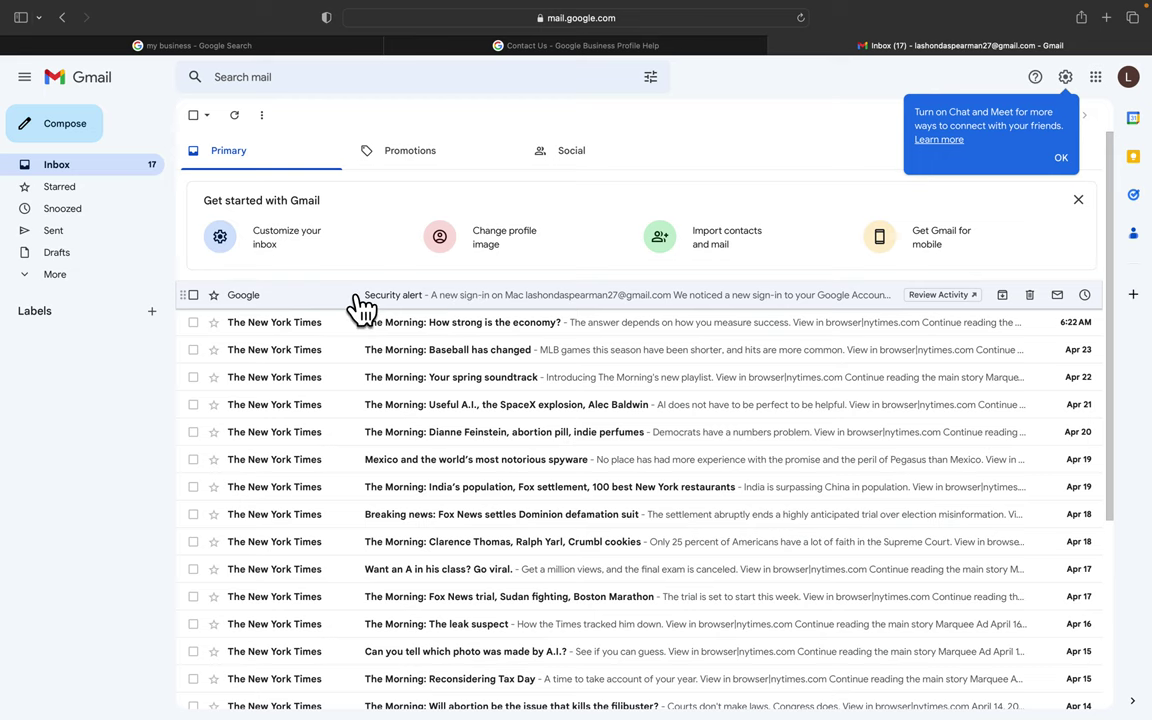
Step: Browse the Promotions and Social inbox categories, then return to Primary
click(408, 155)
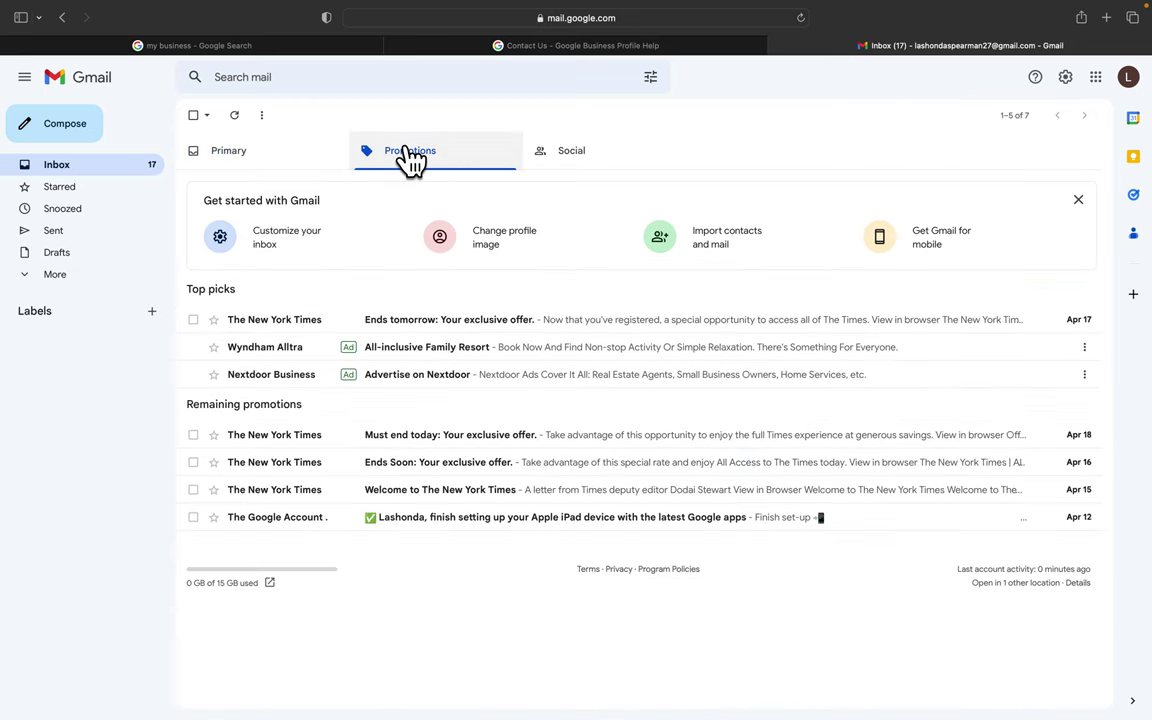
click(560, 170)
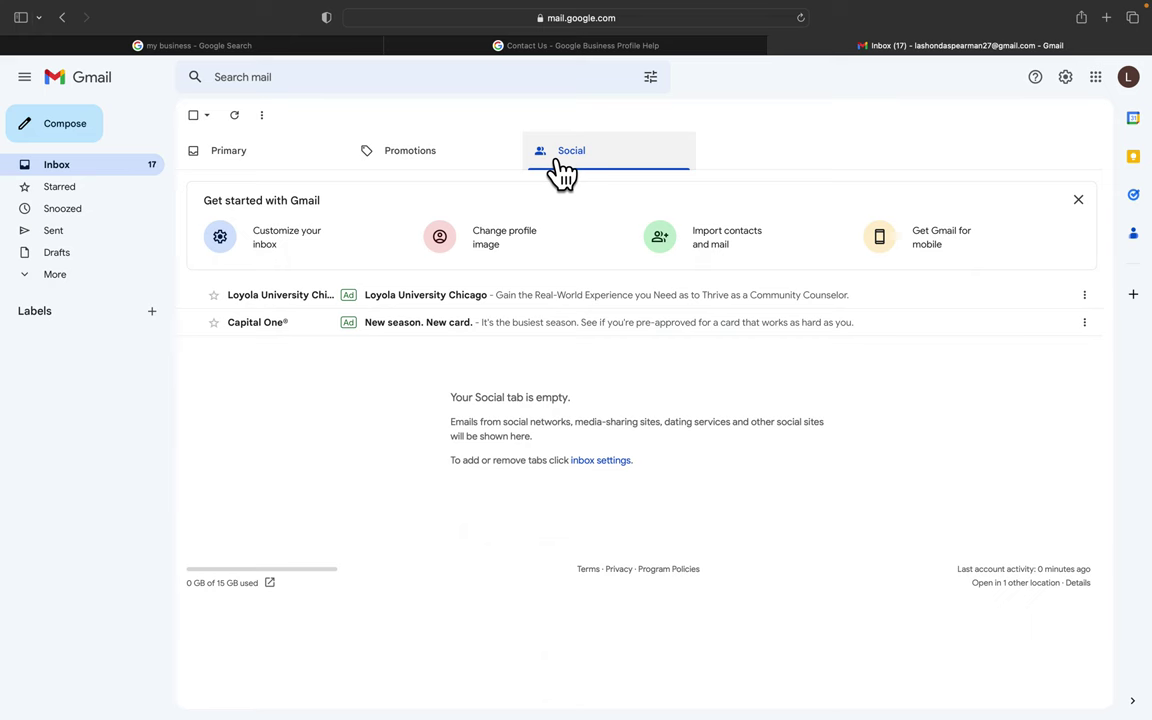
click(278, 168)
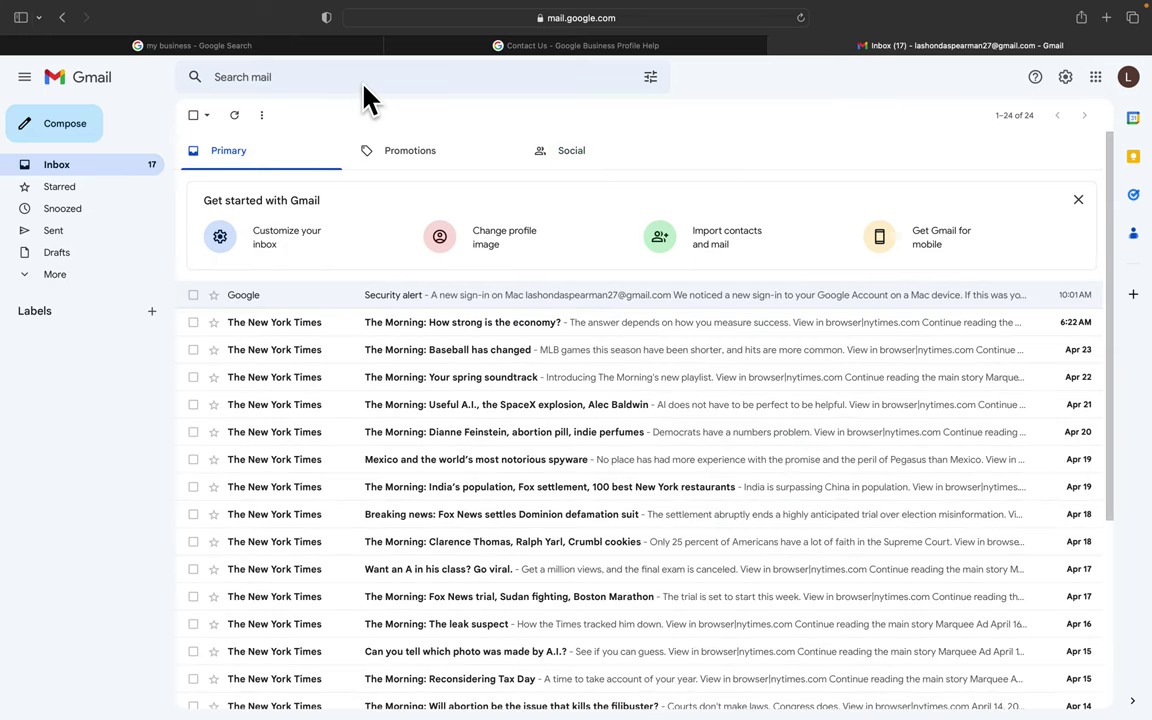
Step: Switch back to the 'Contact Us - Google Business Profile Help' tab showing the sent-email confirmation
click(522, 45)
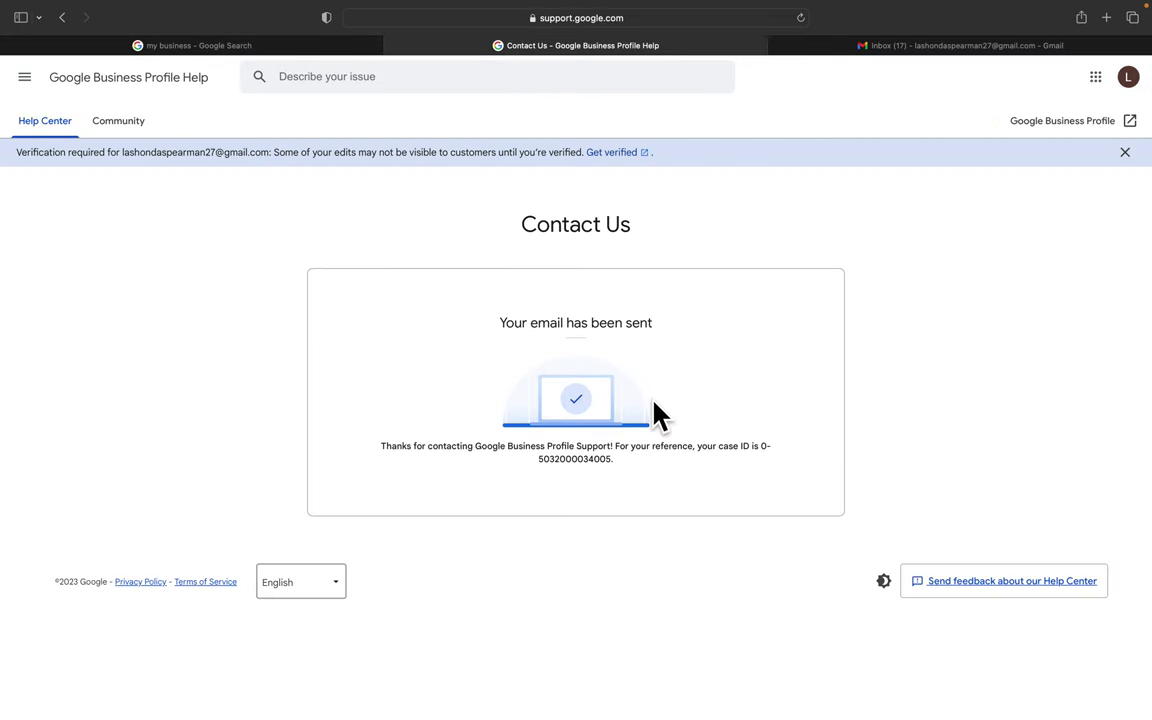